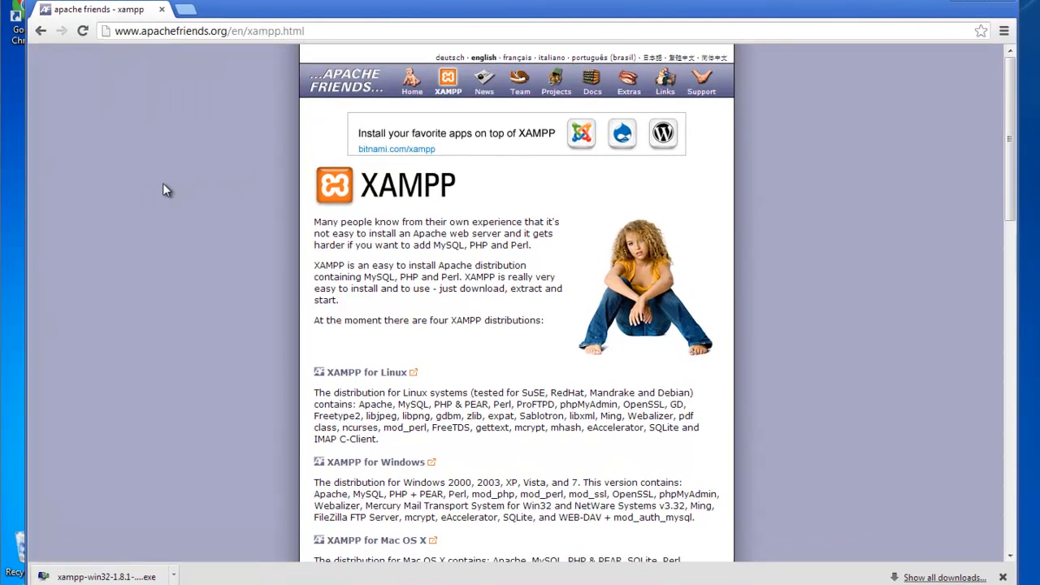
Open the XAMPP for Windows page and go to its XAMPP download section.
scroll(163, 190, down, 3)
scroll(162, 190, up, 2)
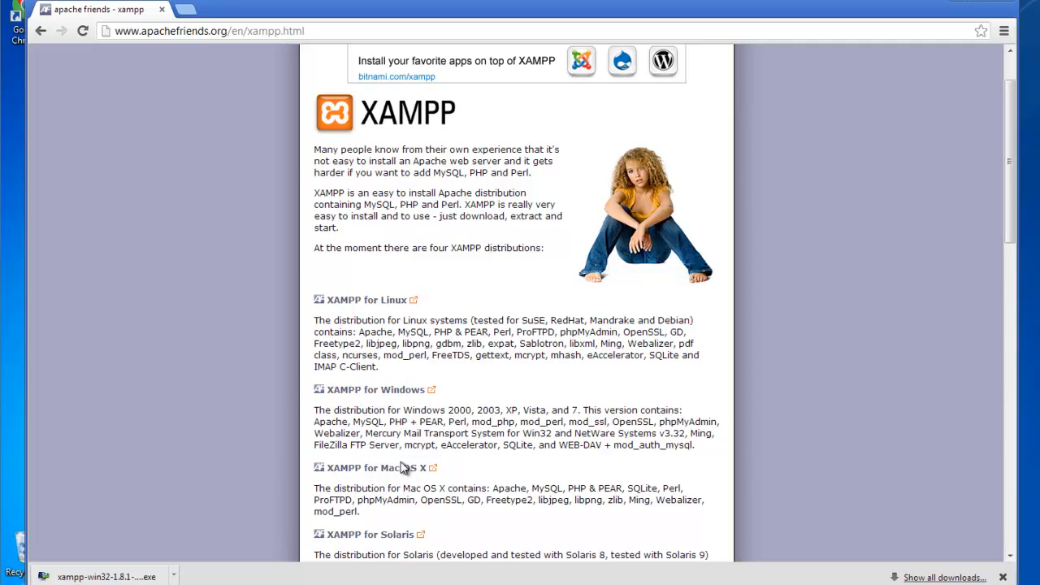
click(371, 391)
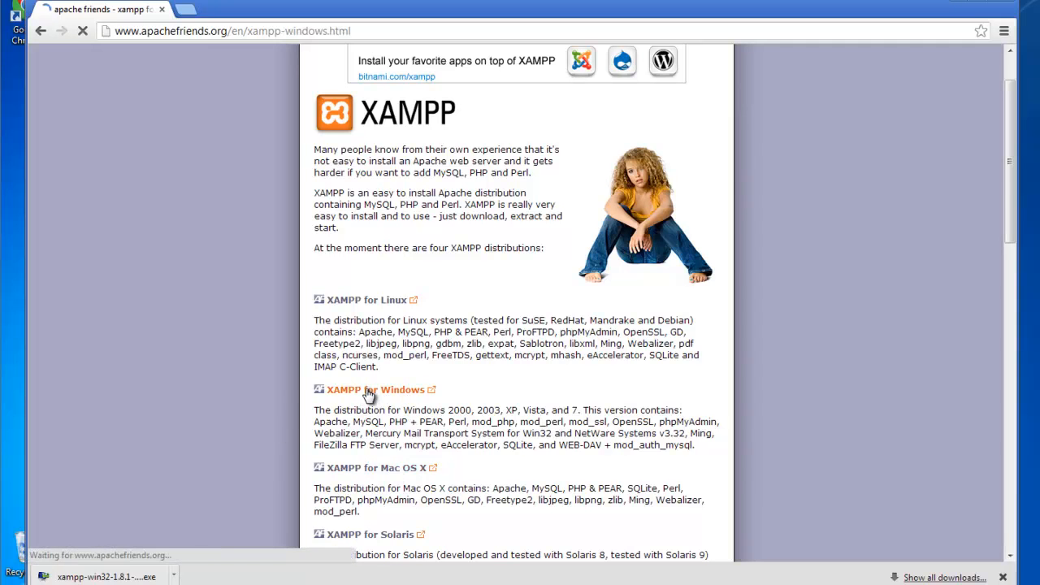
scroll(362, 382, down, 4)
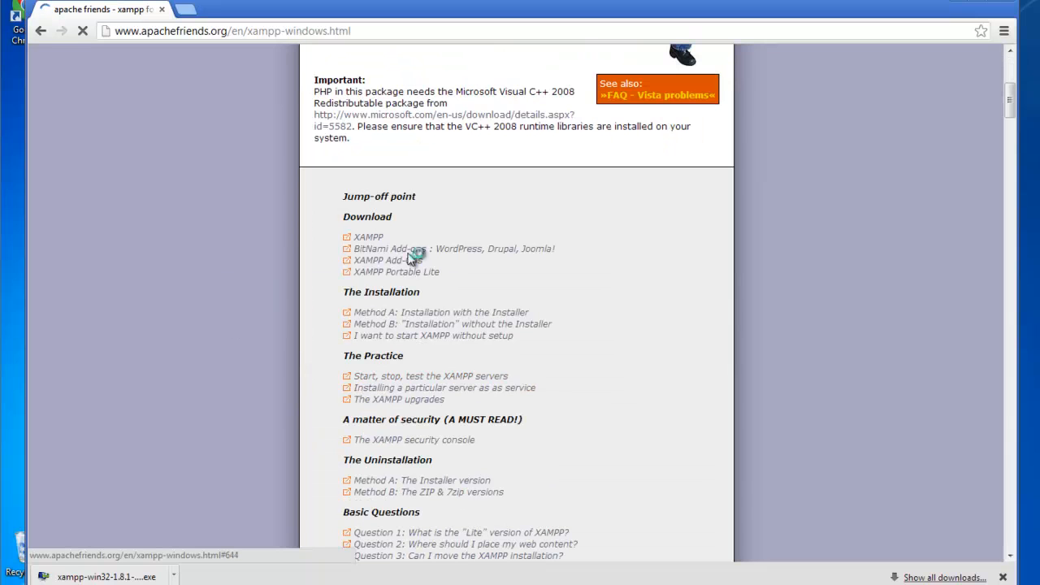
click(368, 238)
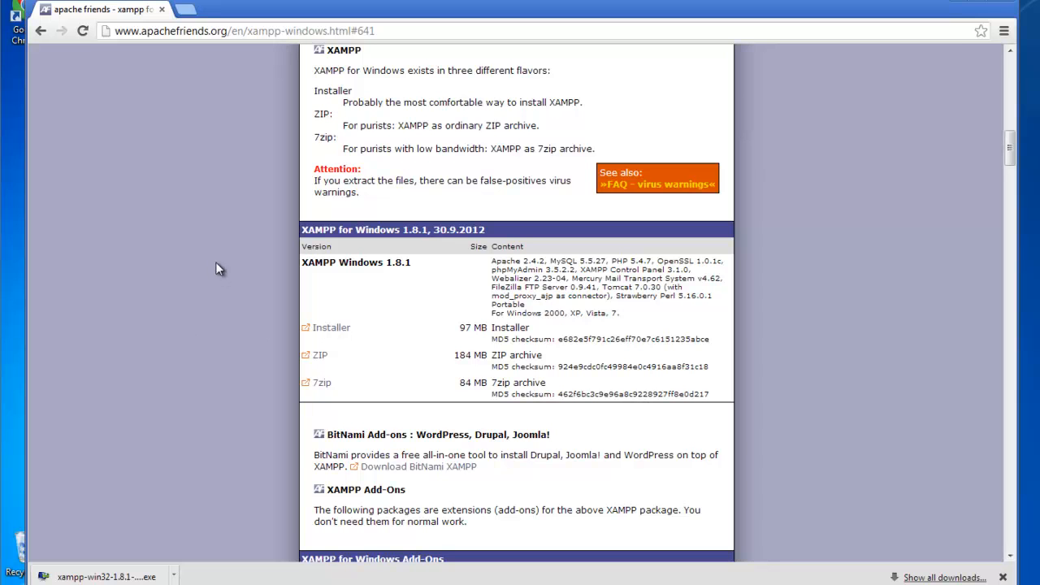
Minimize the browser and run xampp-win32-1.8.1-VC9-installer.exe from the Downloads folder.
click(959, 6)
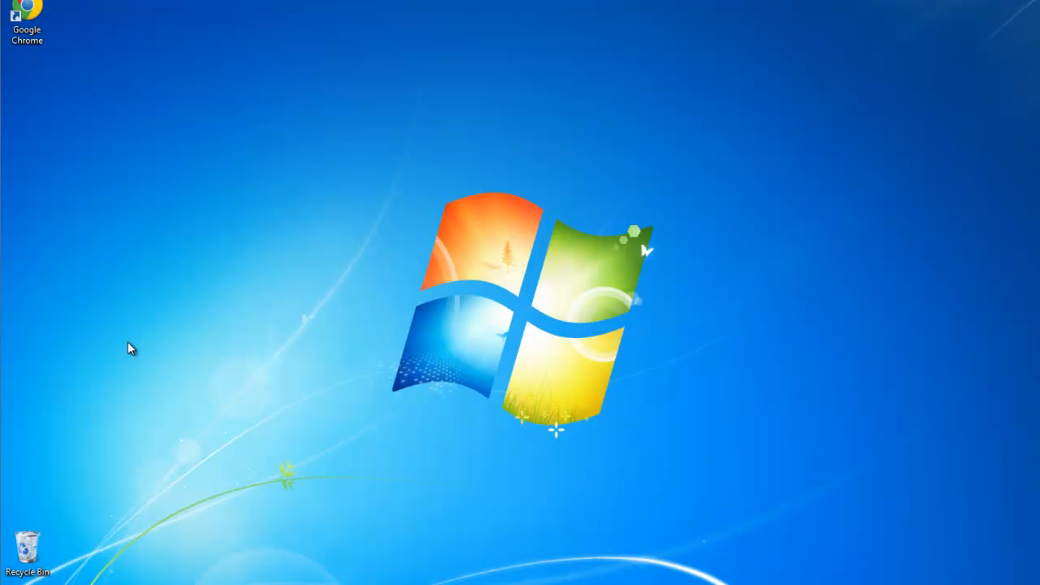
click(22, 584)
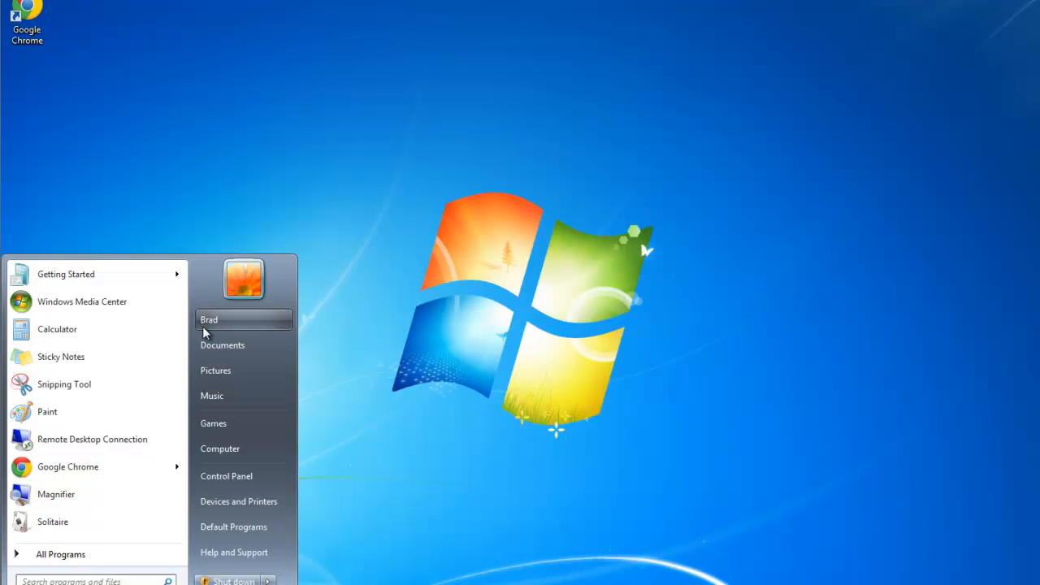
click(221, 449)
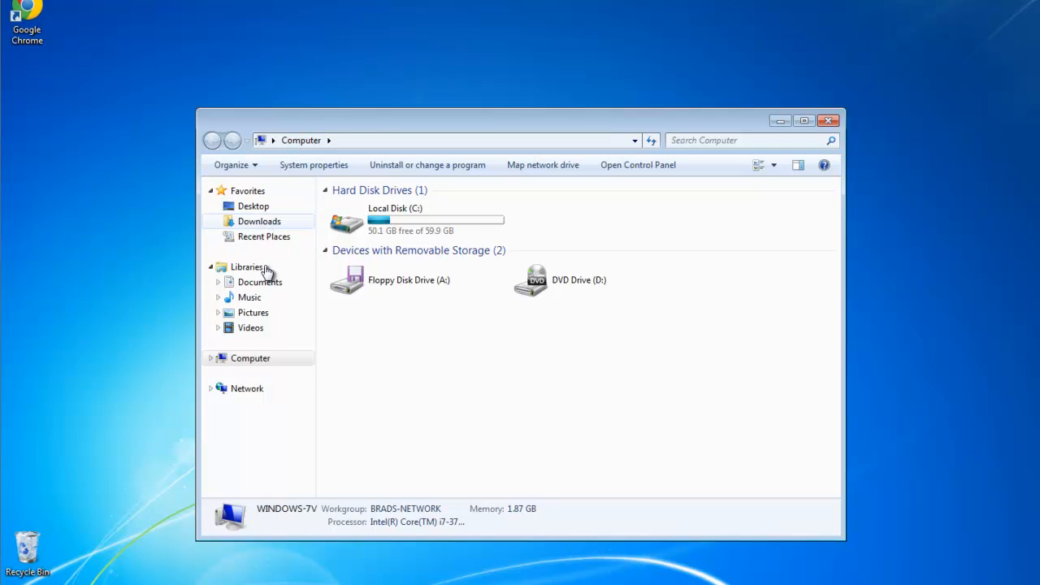
click(250, 227)
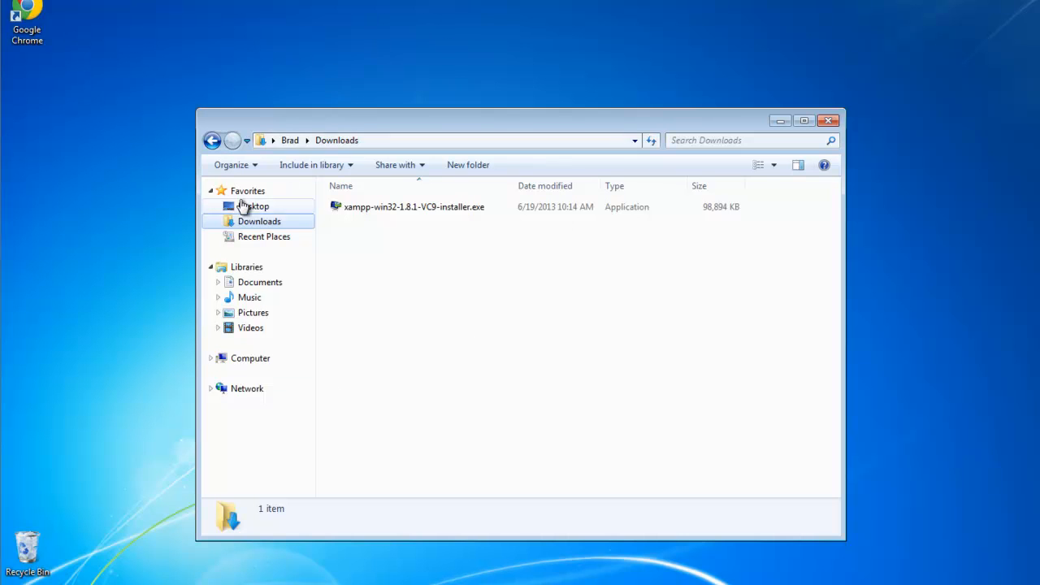
double_click(388, 210)
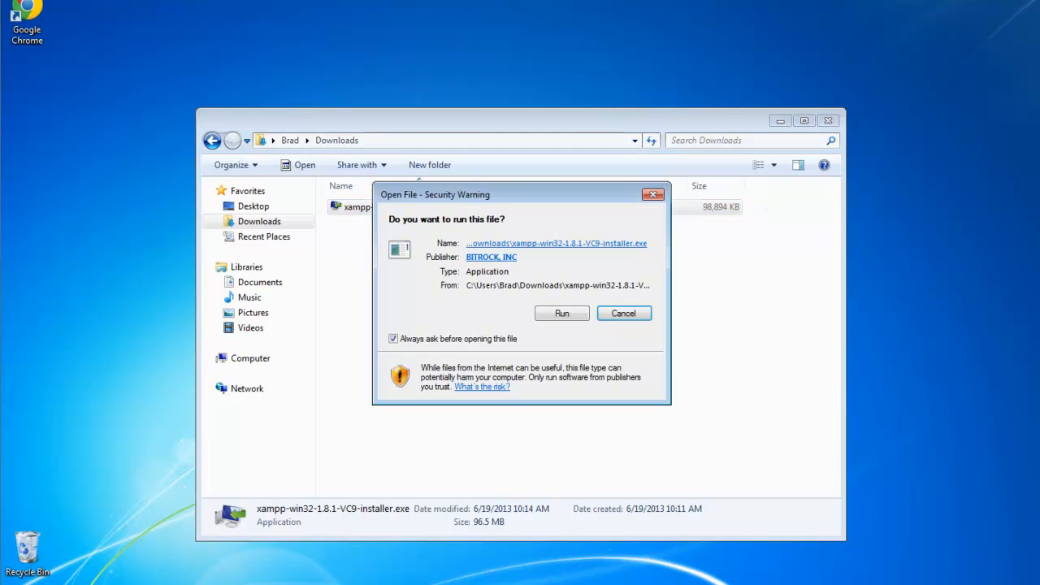
click(565, 314)
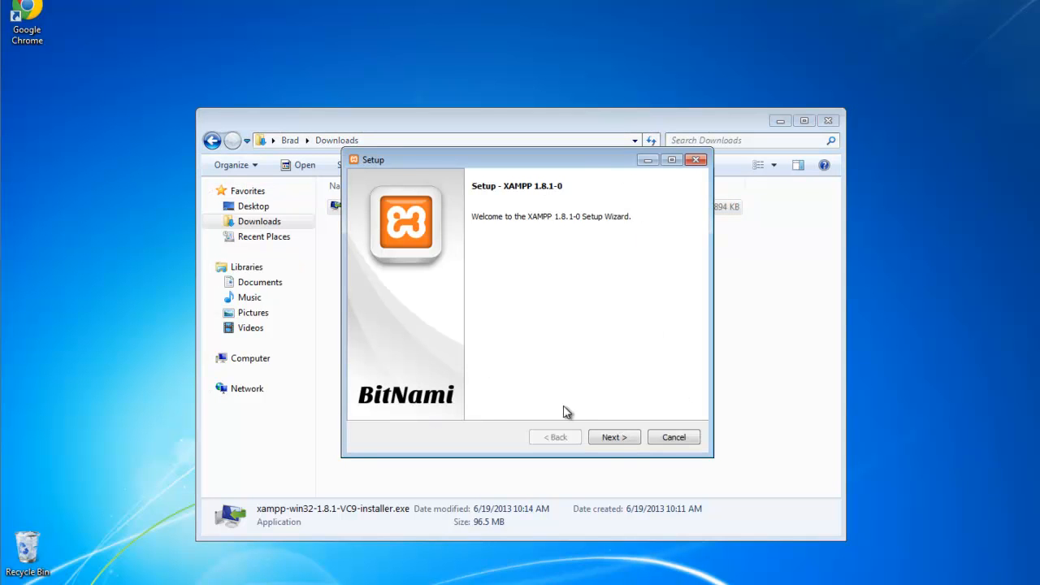
Exclude FileZilla FTP Server, Mercury Mail Server and Tomcat from the XAMPP components to install.
click(613, 440)
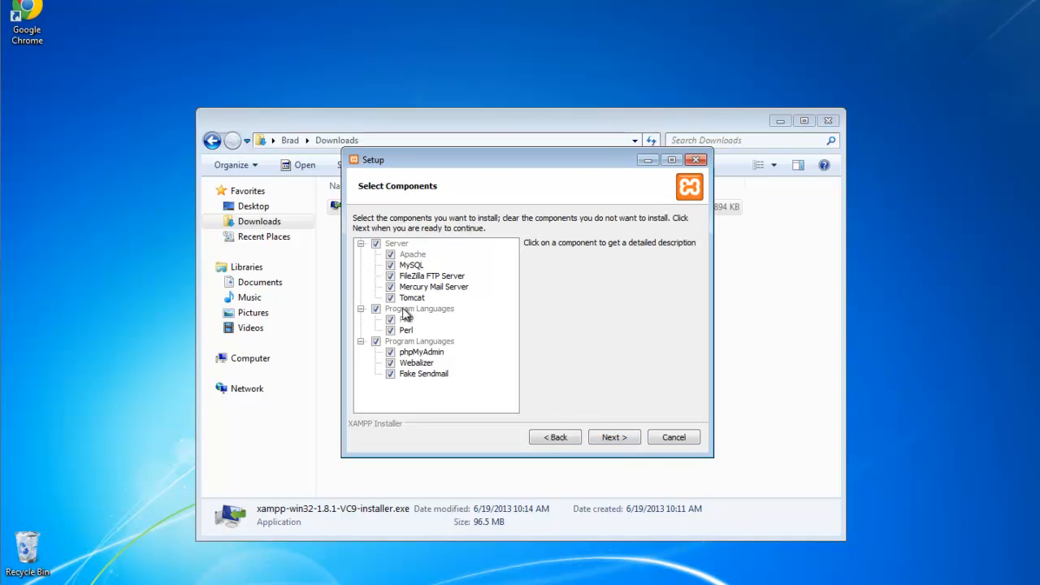
click(392, 277)
click(391, 277)
click(390, 287)
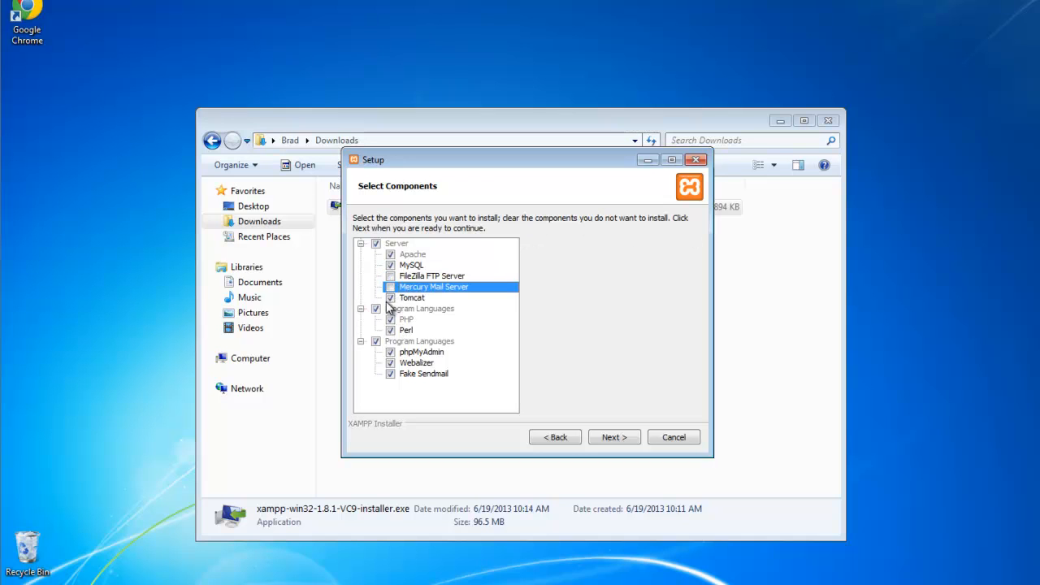
click(391, 298)
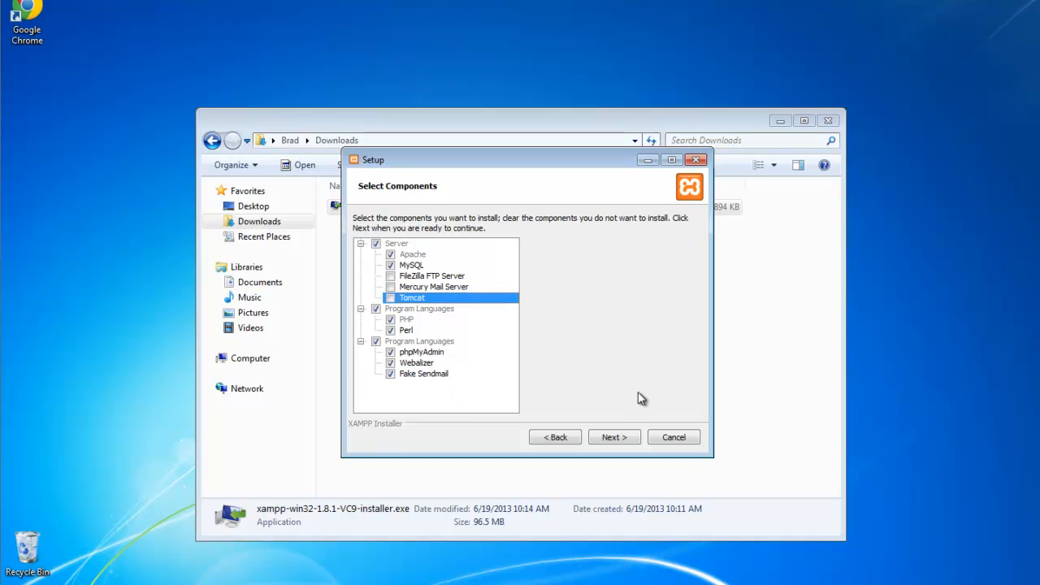
click(620, 438)
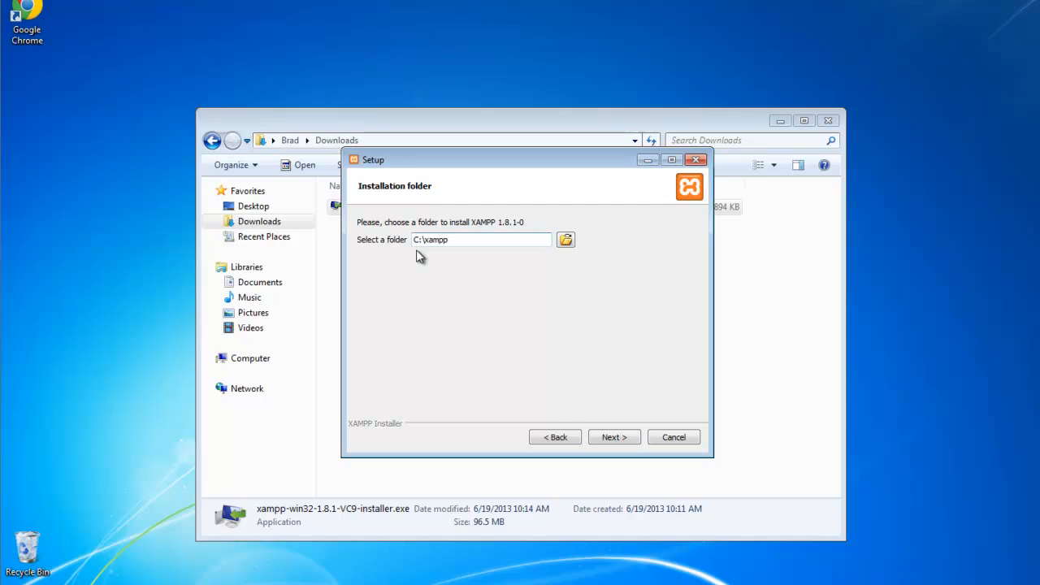
Install XAMPP into C:\xampp and dismiss the BitNami web page, minimizing the browser.
click(616, 439)
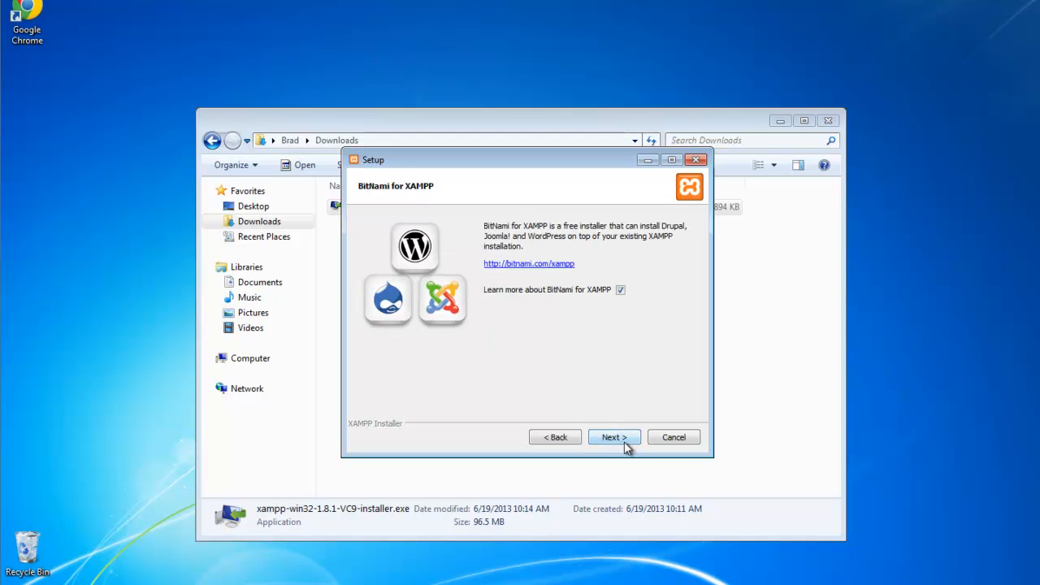
click(609, 438)
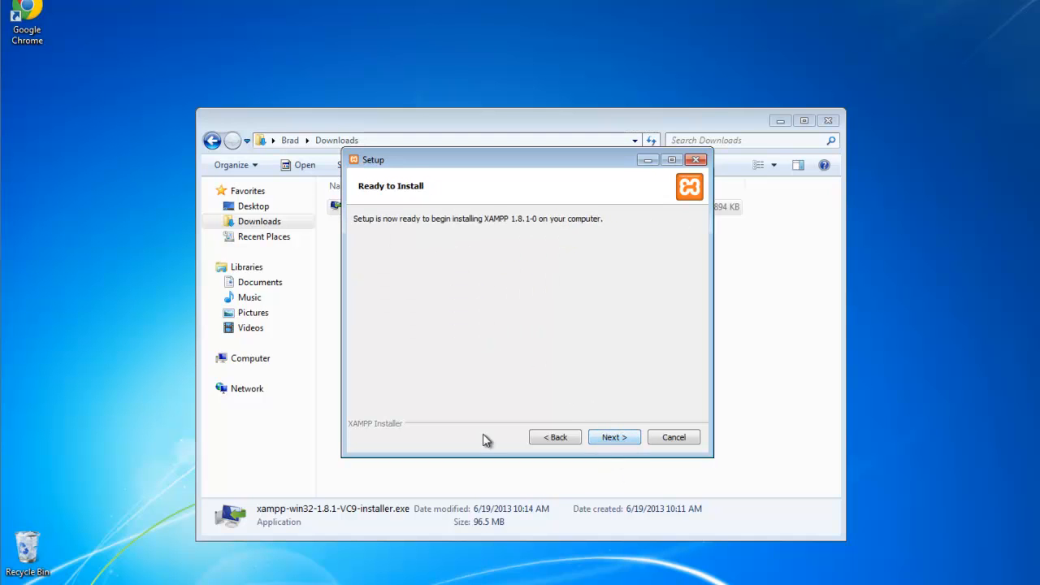
click(613, 437)
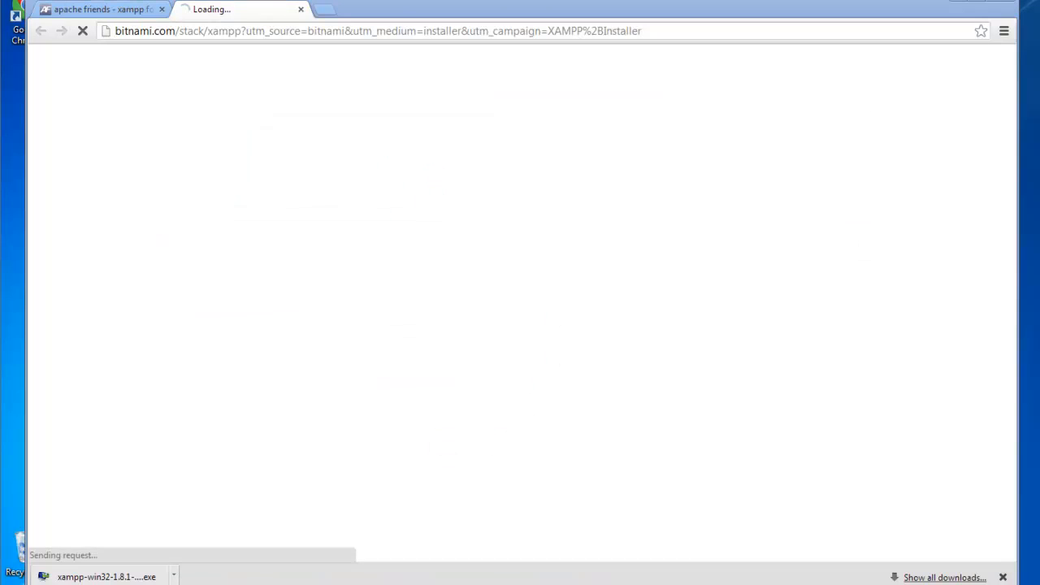
click(300, 9)
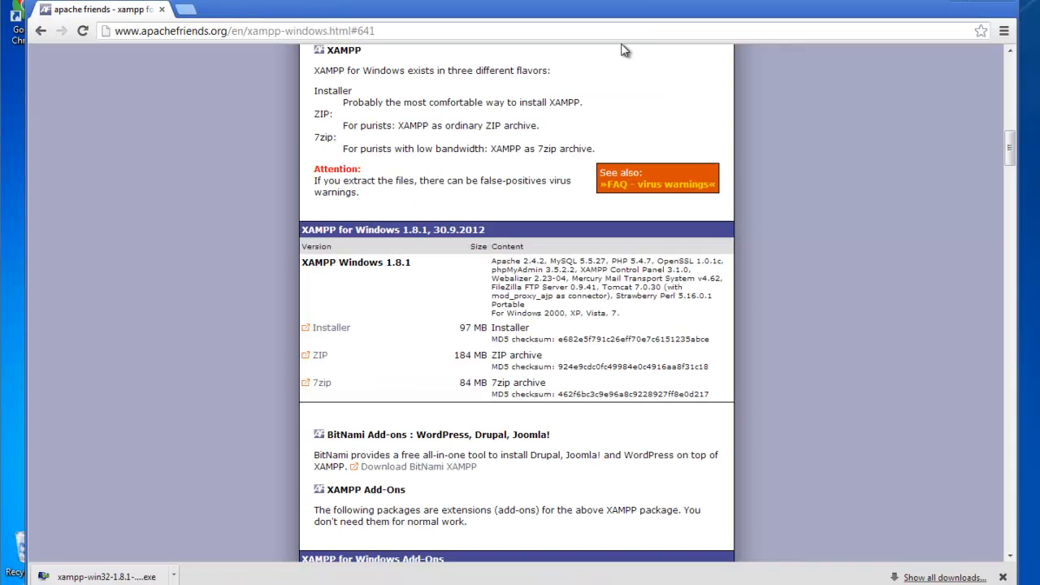
click(961, 3)
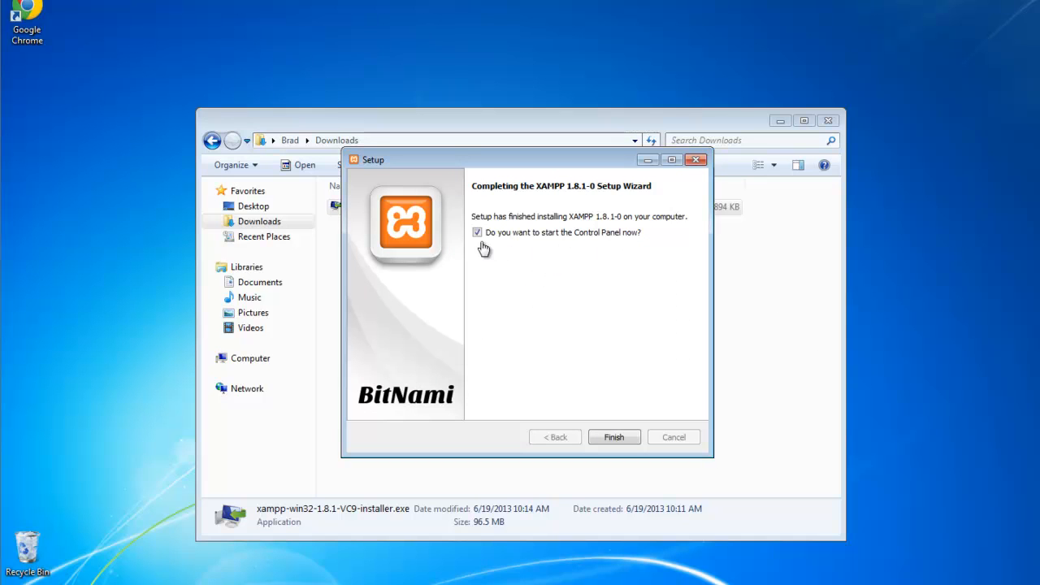
Finish the setup with the XAMPP Control Panel launched, and start the Apache and MySQL modules.
click(618, 440)
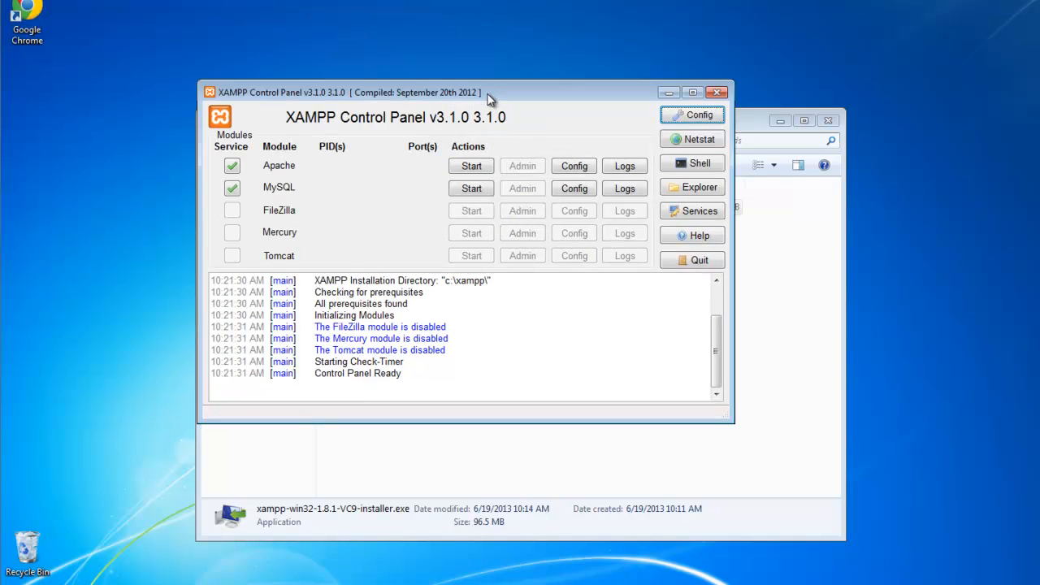
drag(490, 97, 524, 39)
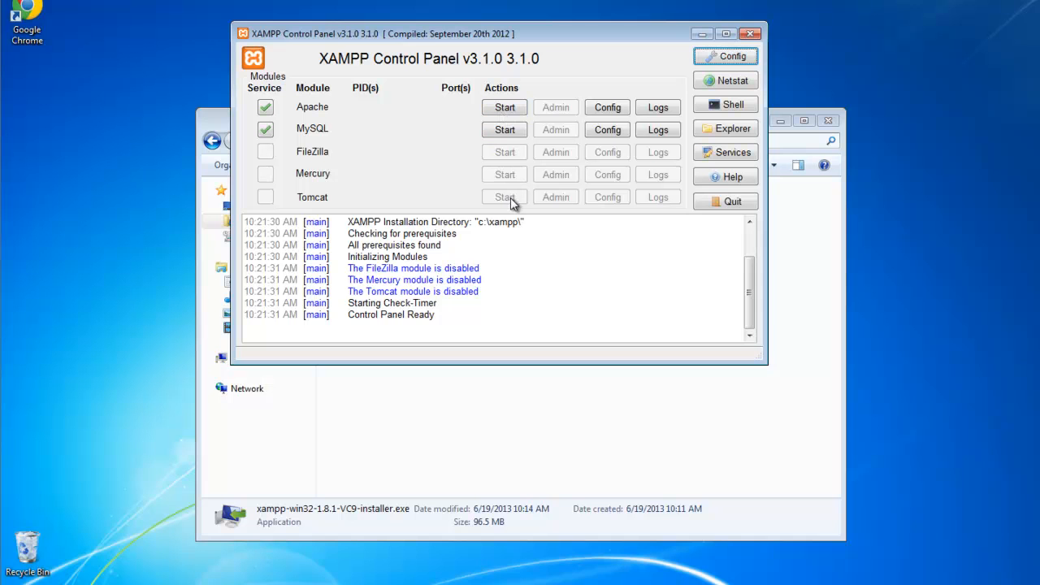
click(502, 108)
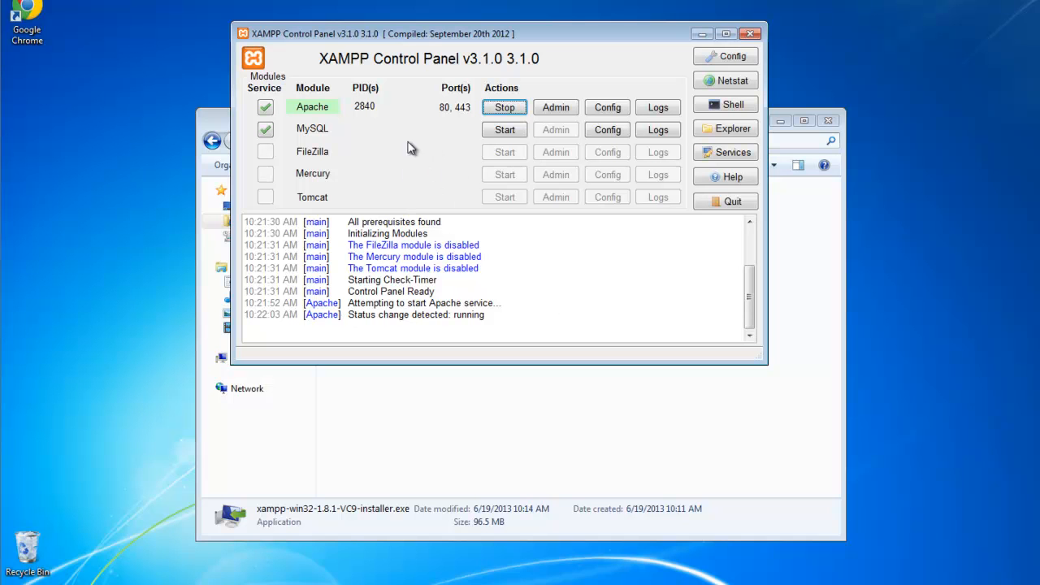
click(504, 130)
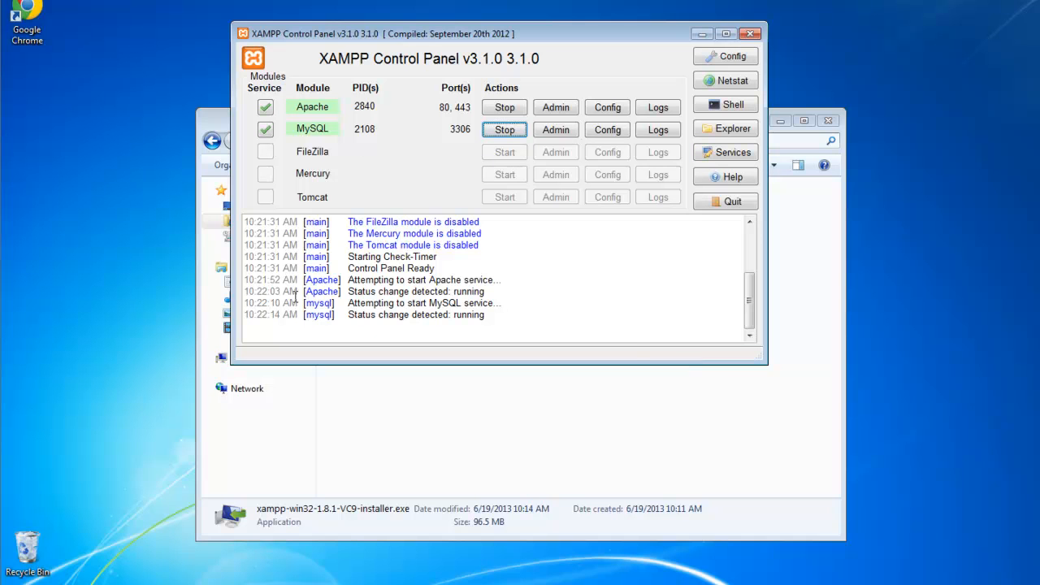
Open the C:\xampp\htdocs folder in a new Explorer window and move the window aside.
click(126, 187)
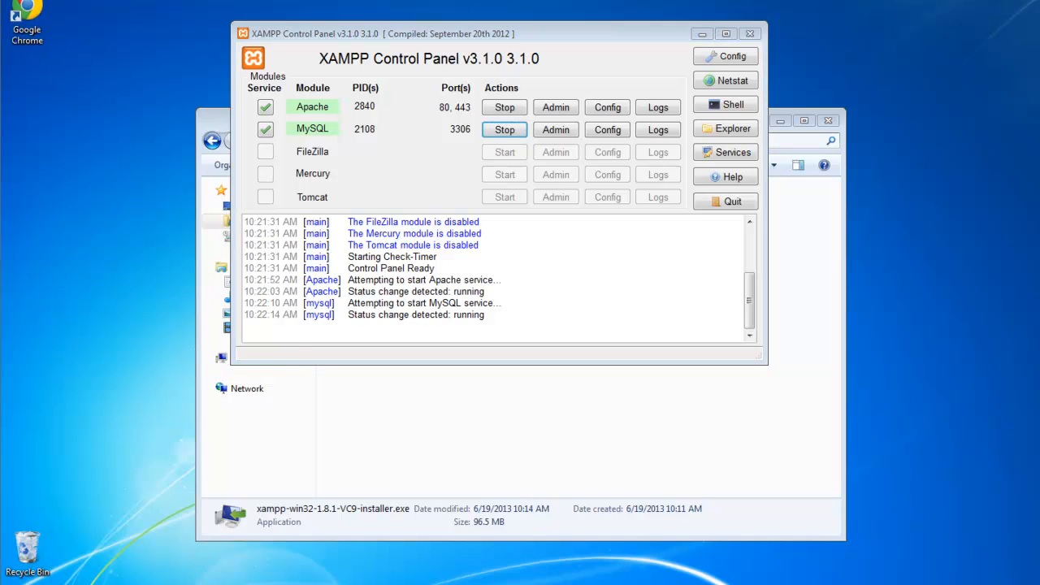
click(20, 584)
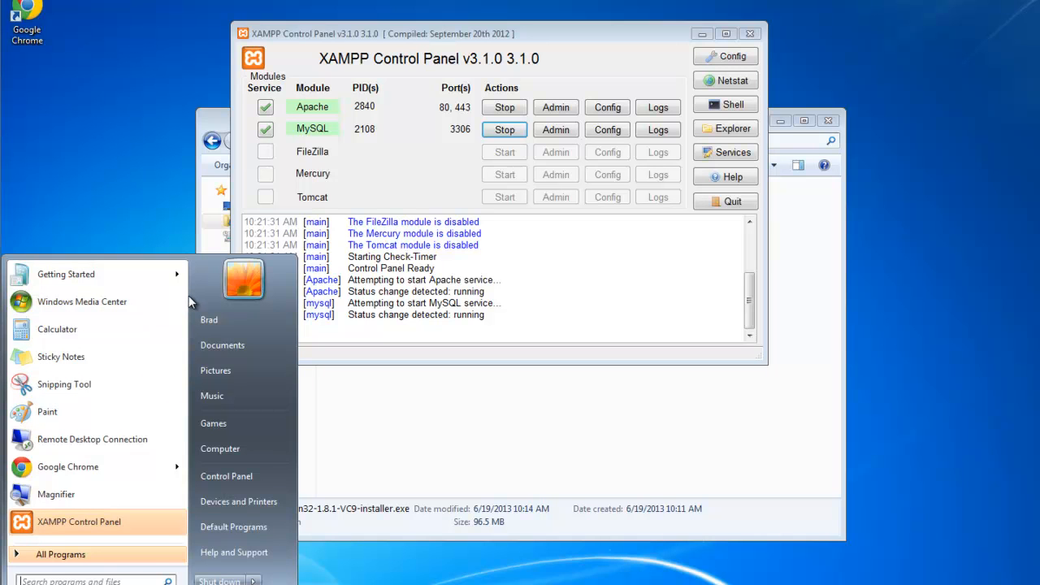
click(225, 449)
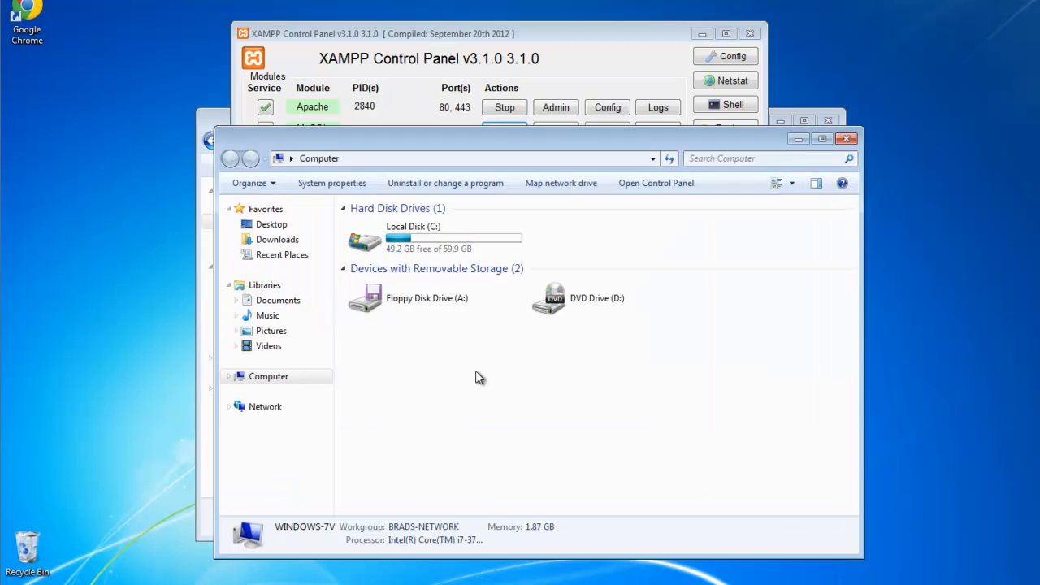
double_click(407, 236)
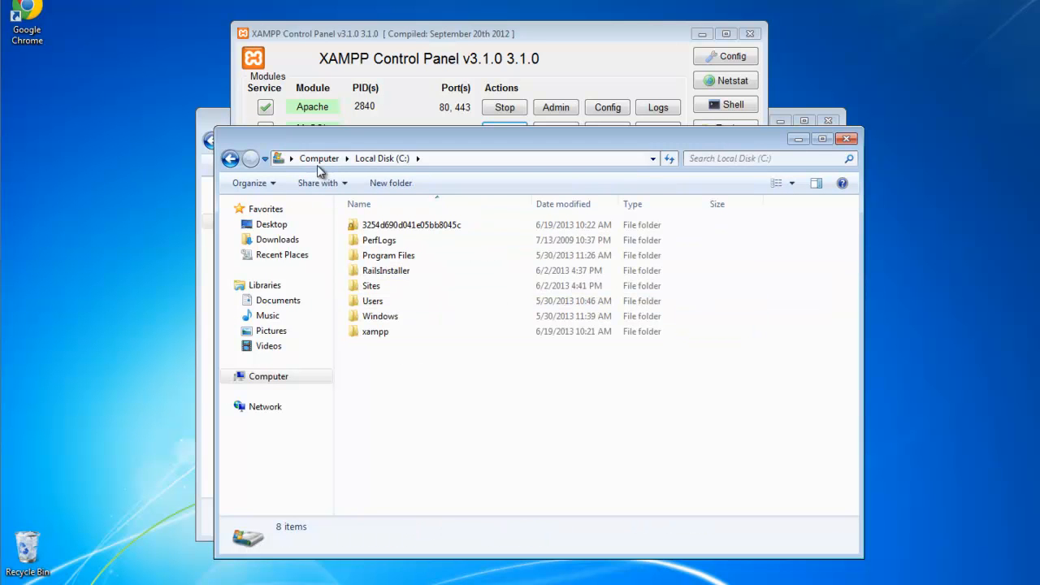
double_click(390, 333)
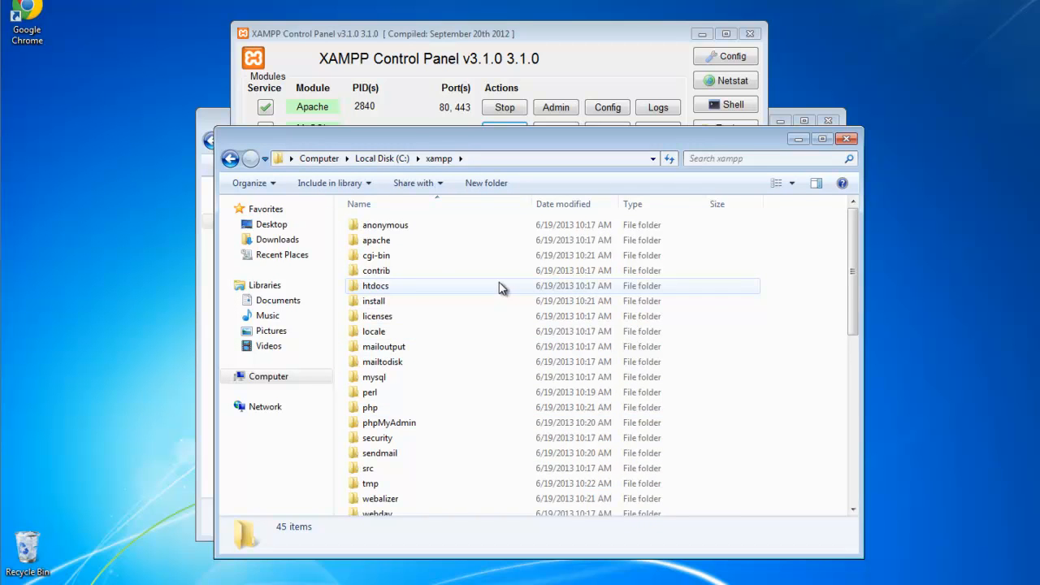
scroll(500, 288, down, 3)
scroll(500, 288, up, 3)
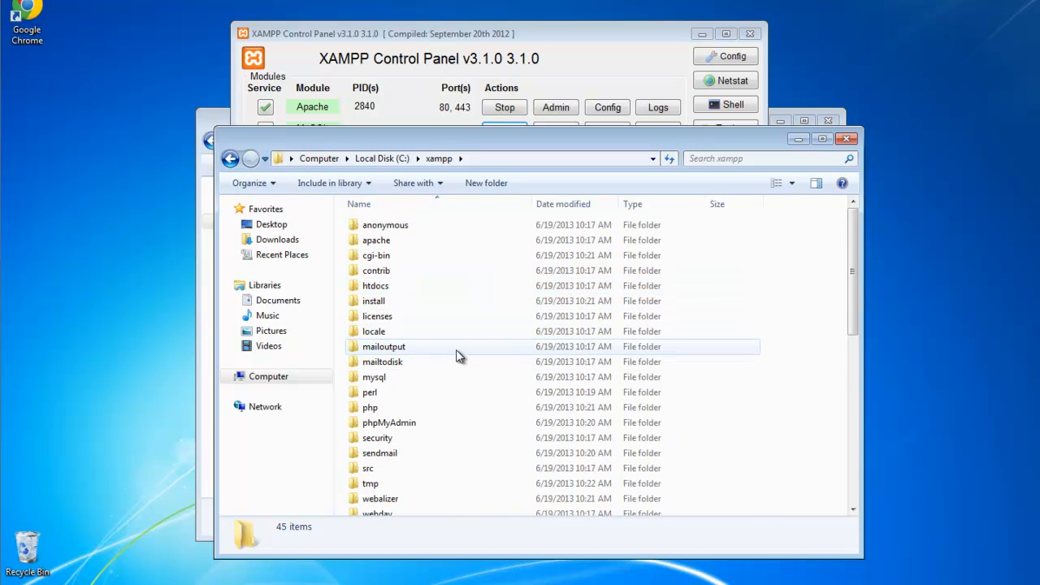
click(417, 291)
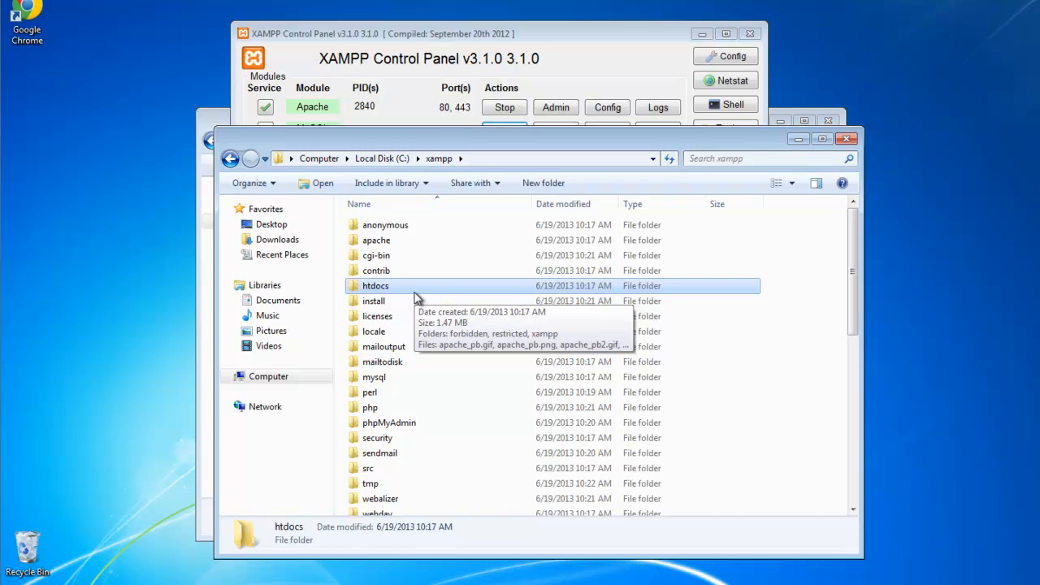
double_click(376, 290)
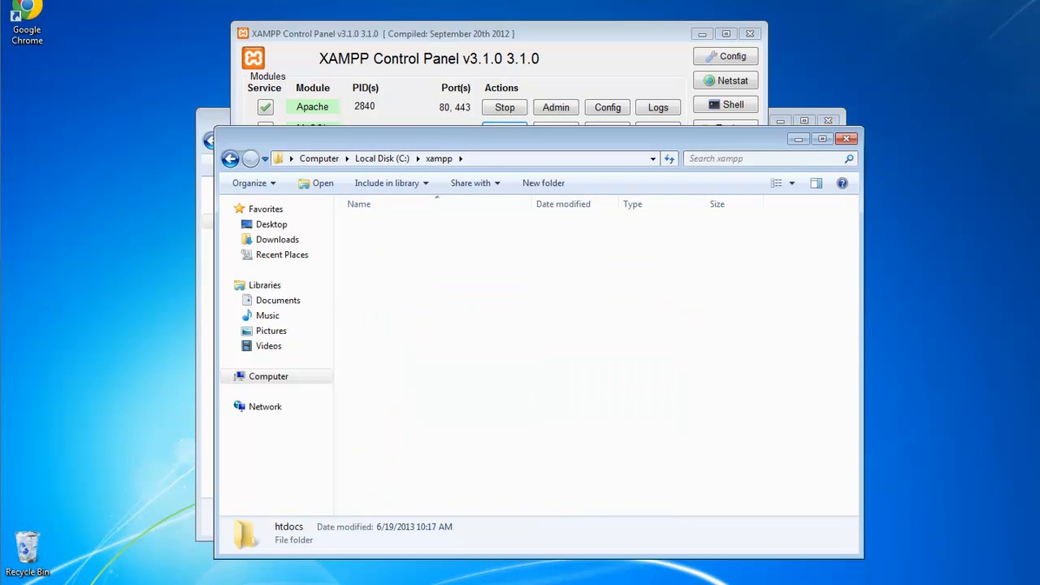
drag(484, 136, 577, 71)
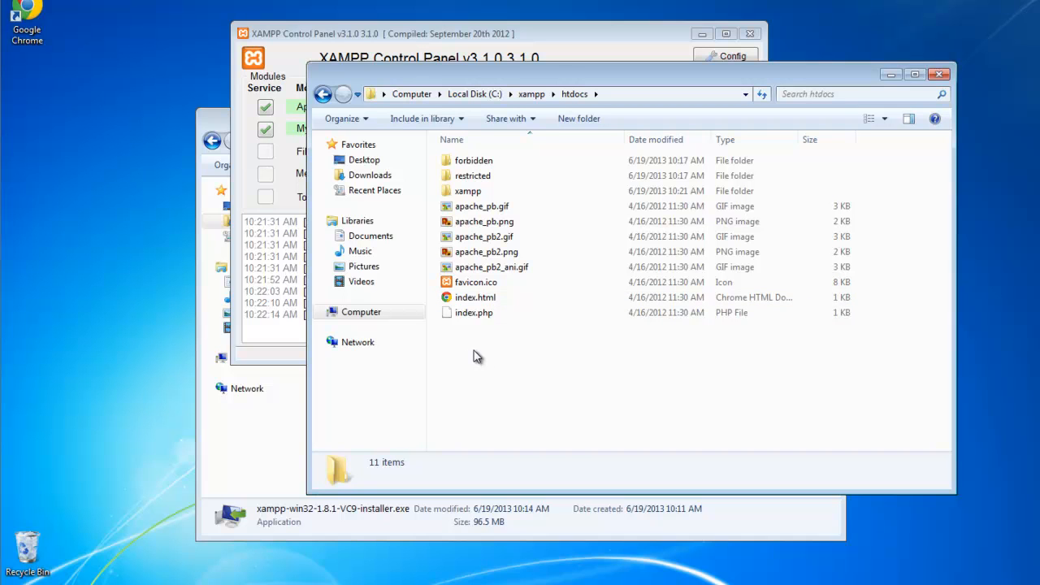
Launch Google Chrome, go to localhost and enter the XAMPP start page in English.
double_click(27, 9)
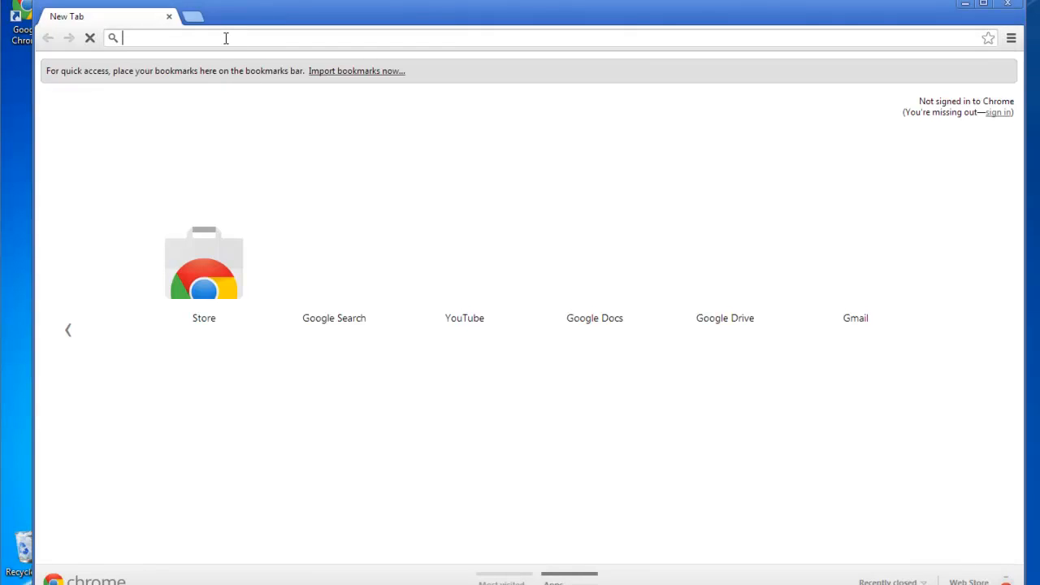
text(localhost)
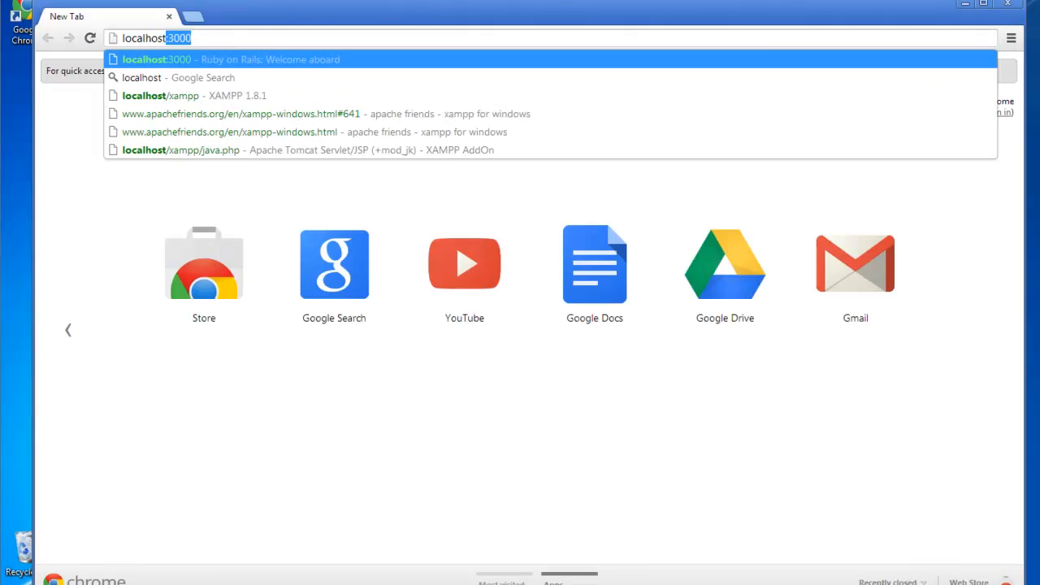
key(Delete)
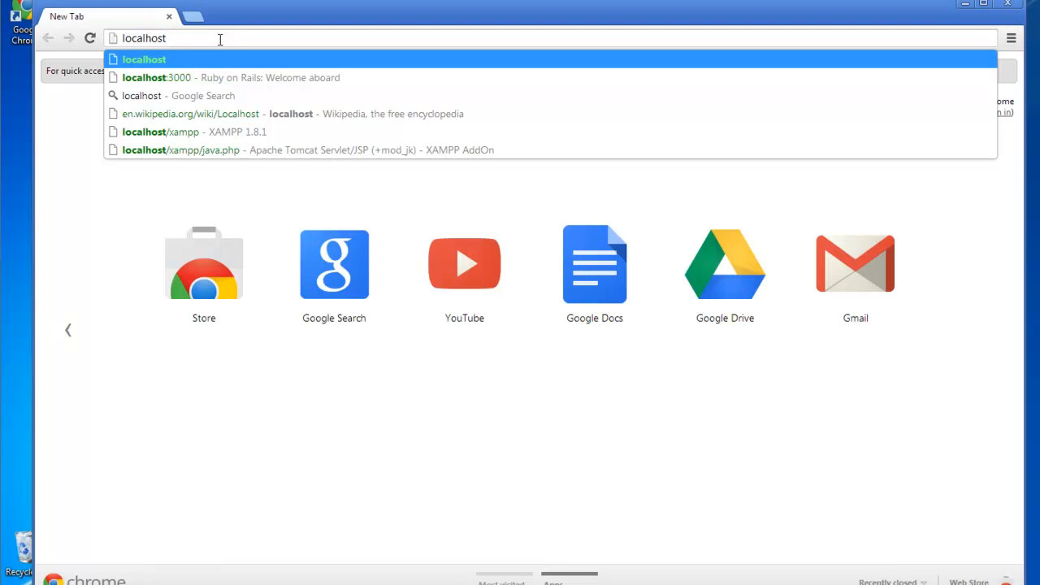
key(Return)
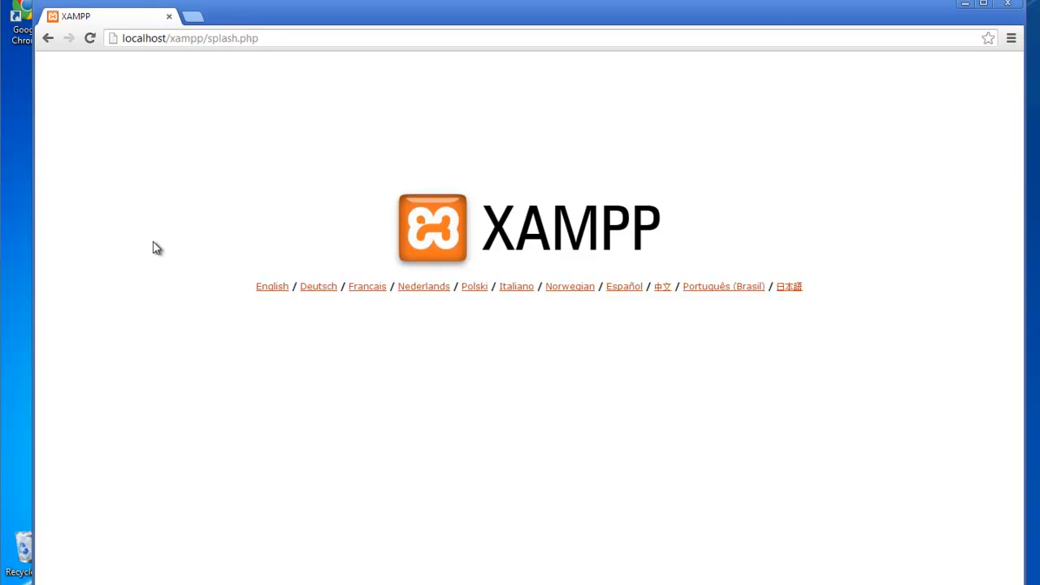
click(270, 290)
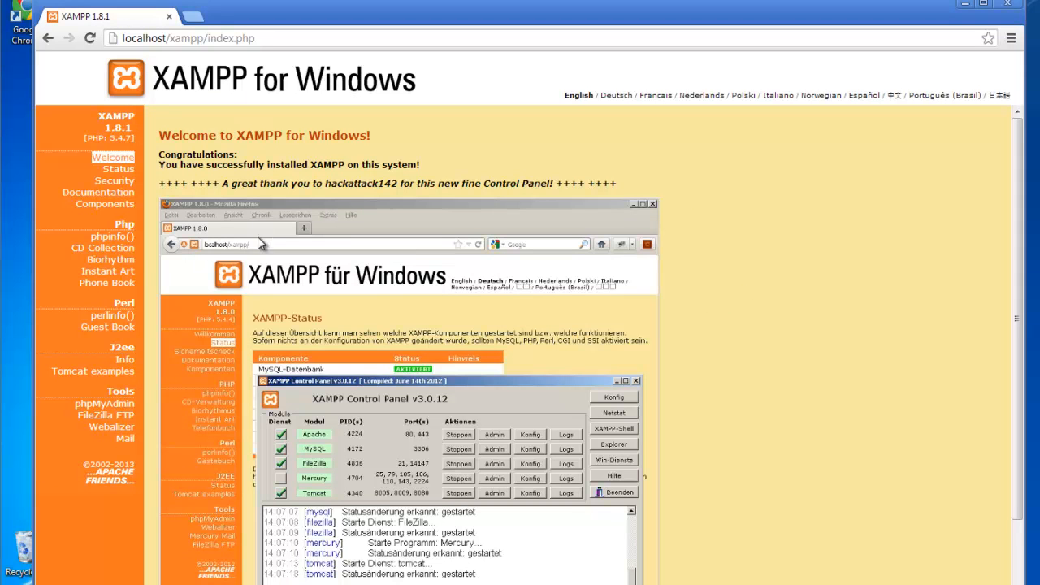
Open the phpinfo() page and examine the PHP version and configuration details.
click(119, 238)
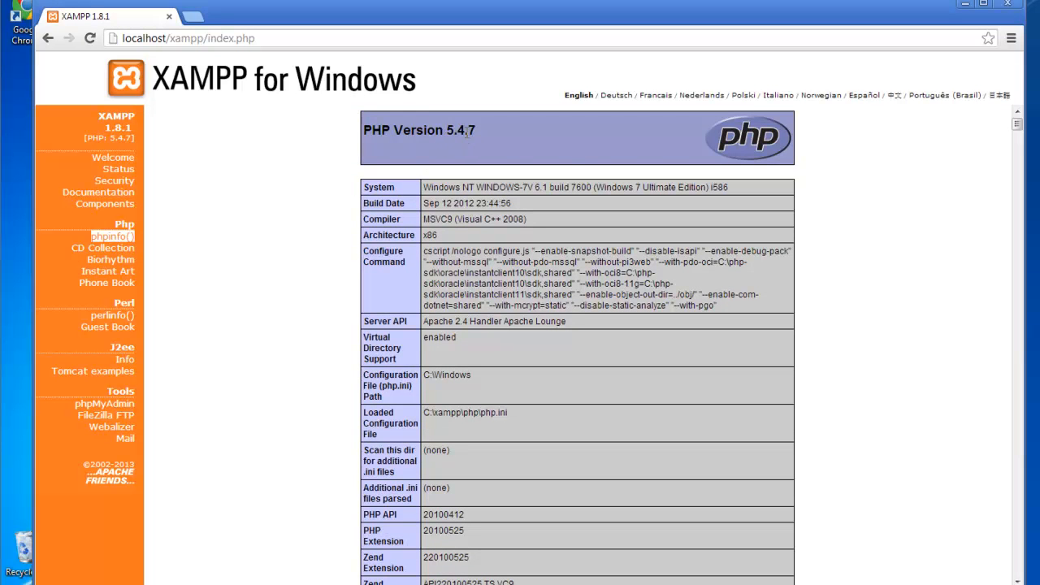
scroll(355, 246, down, 5)
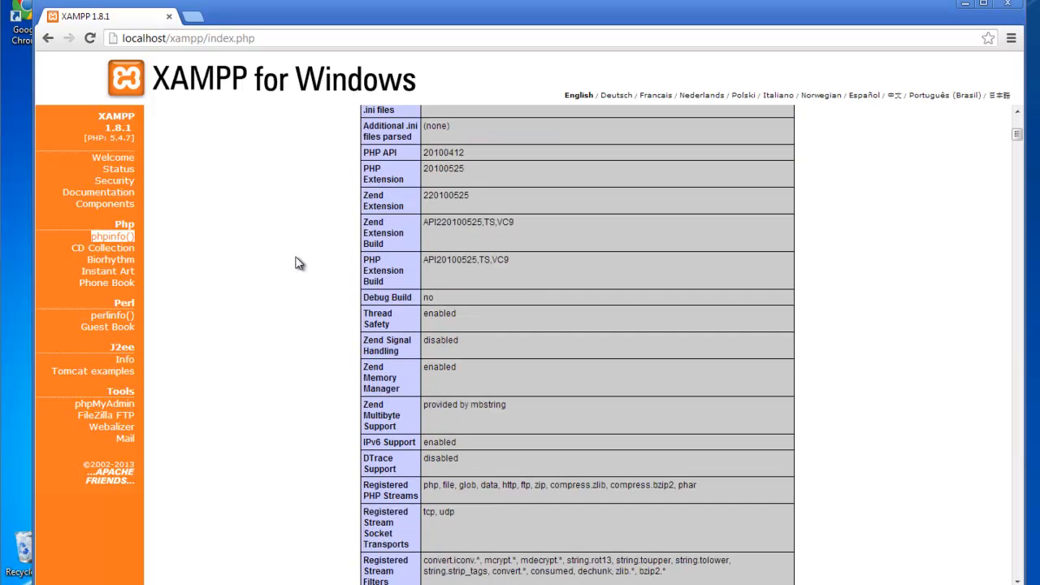
scroll(301, 264, down, 10)
drag(1017, 160, 1019, 135)
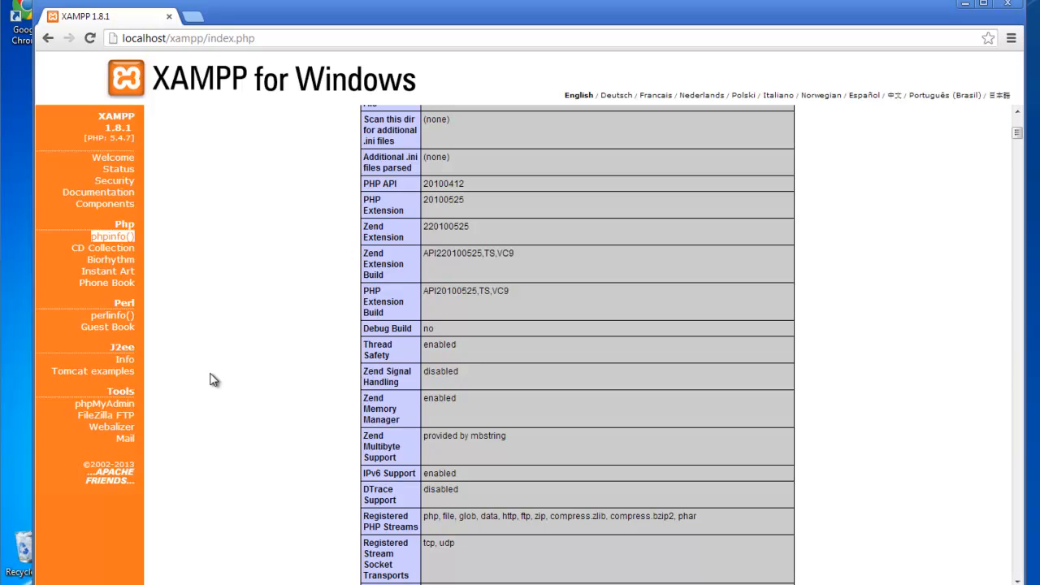
View the phpMyAdmin home page and go back to the XAMPP for Windows page.
click(122, 405)
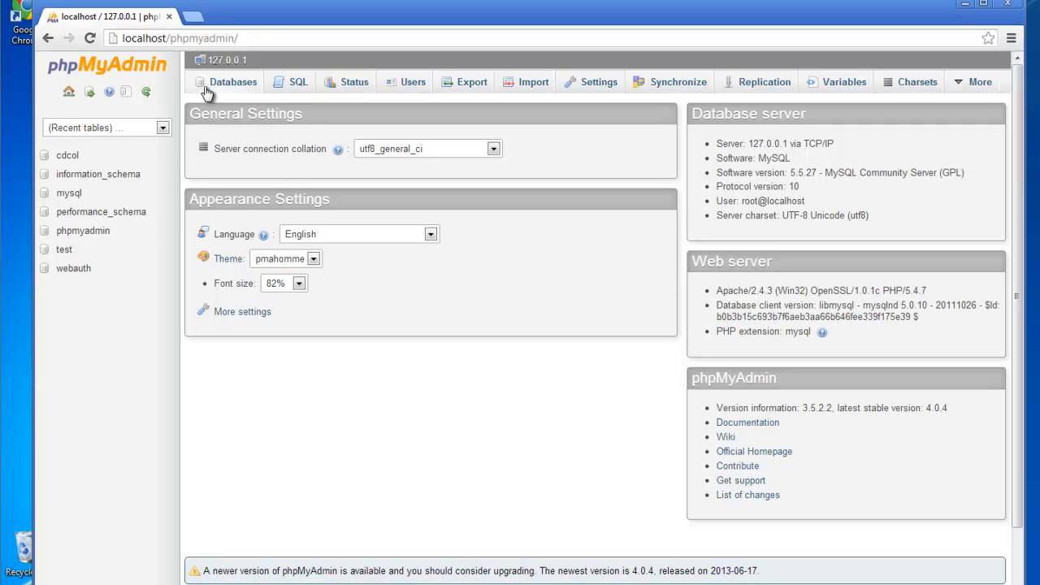
click(47, 38)
scroll(198, 218, down, 1)
scroll(199, 218, down, 1)
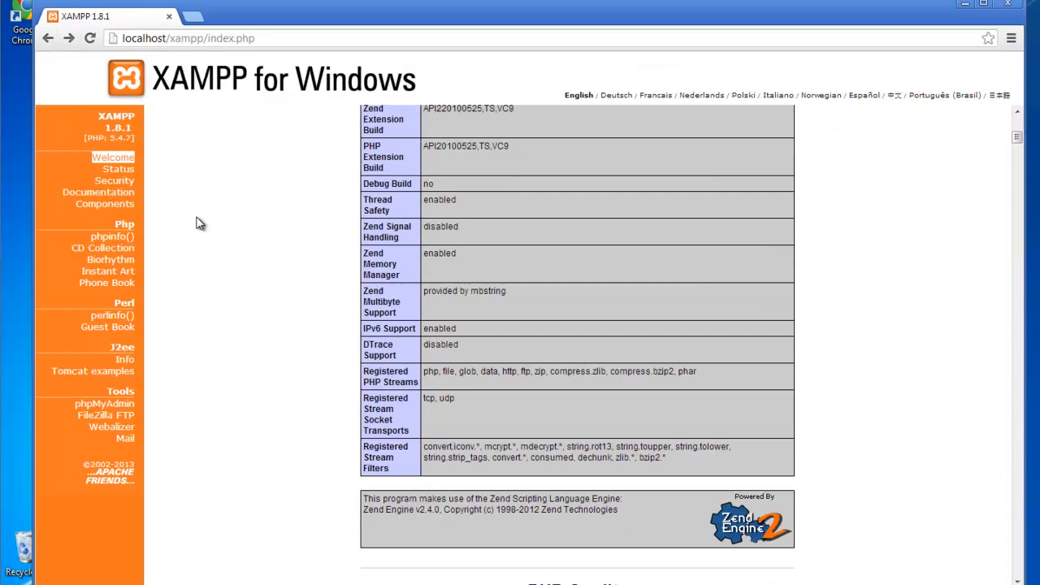
Open the XAMPP Security page and examine the status list, especially the entry on the MySQL root password.
click(114, 181)
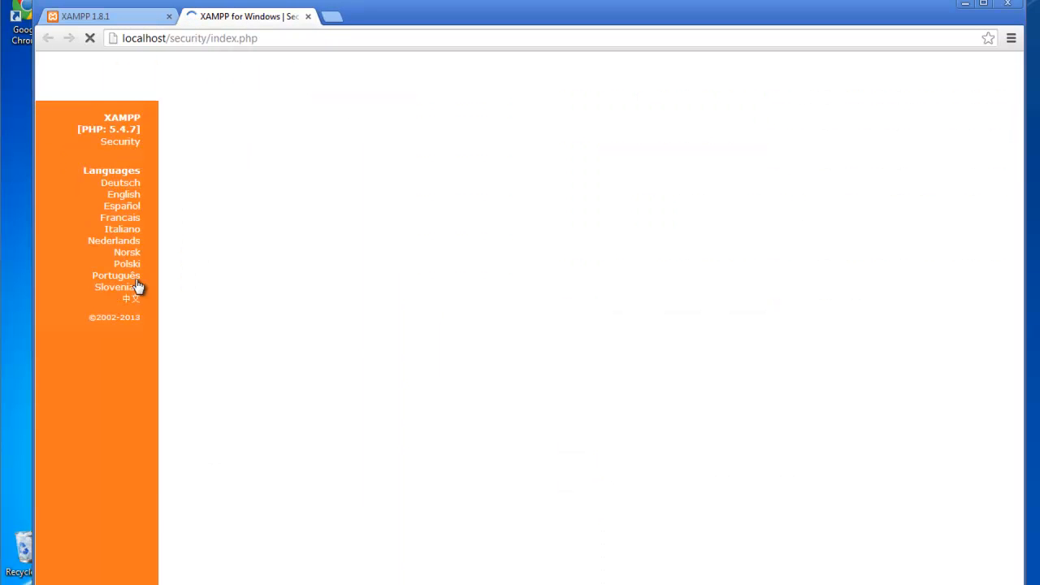
scroll(484, 192, down, 1)
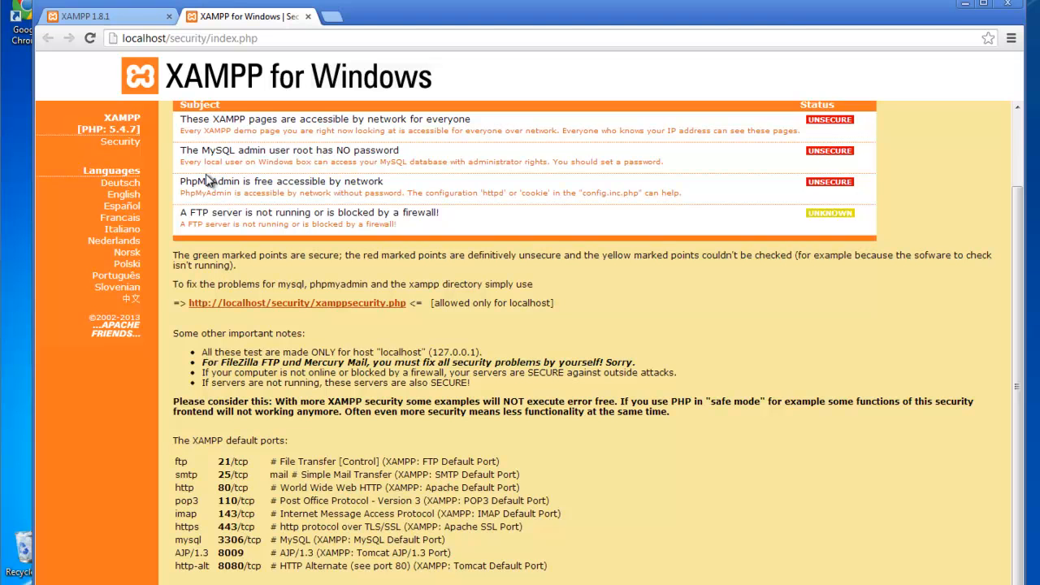
drag(181, 152, 430, 153)
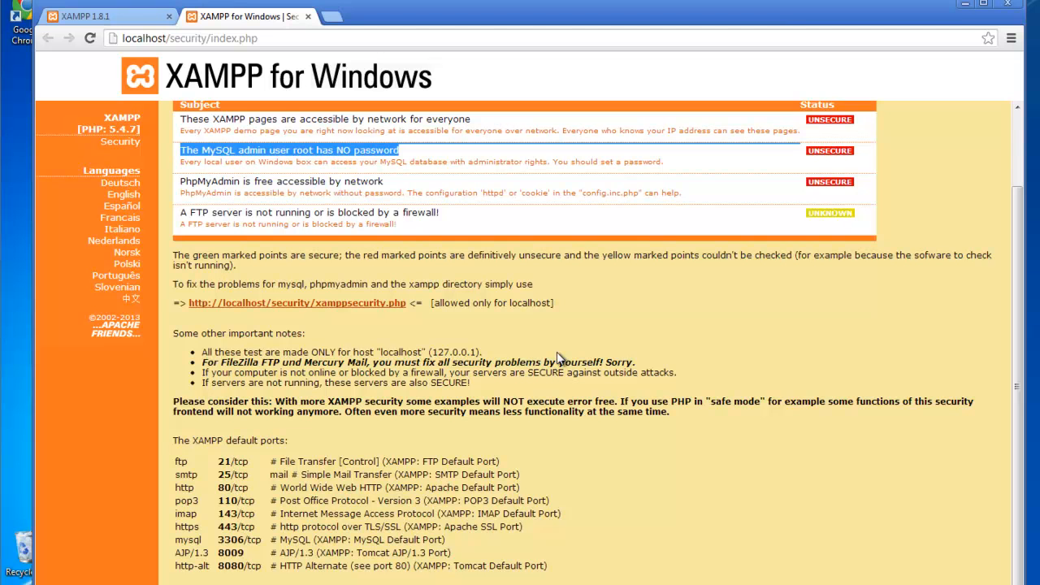
click(556, 362)
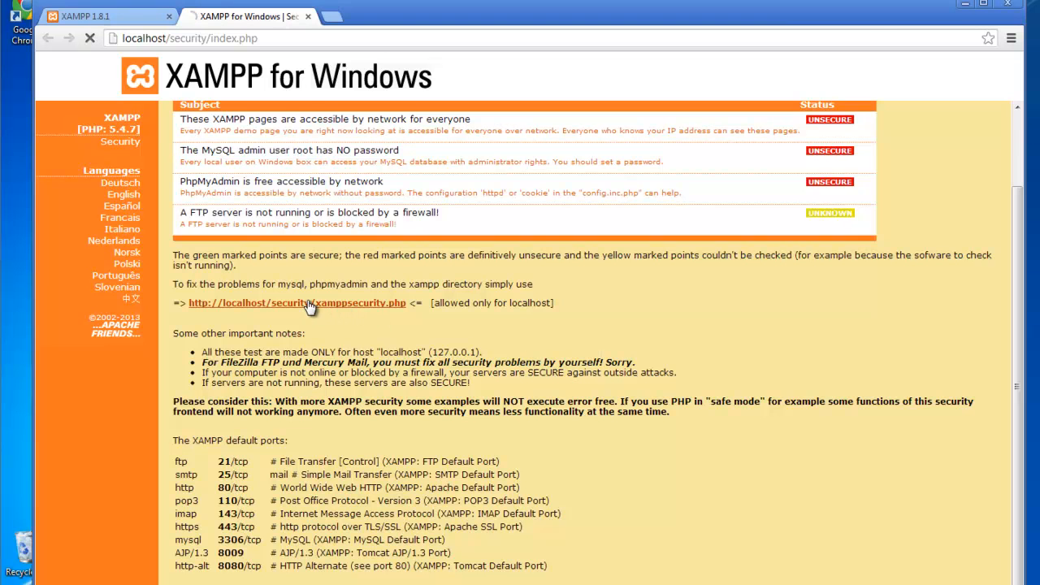
Open the xamppsecurity.php page, enter and repeat a new MySQL root password, and submit the password change.
click(312, 303)
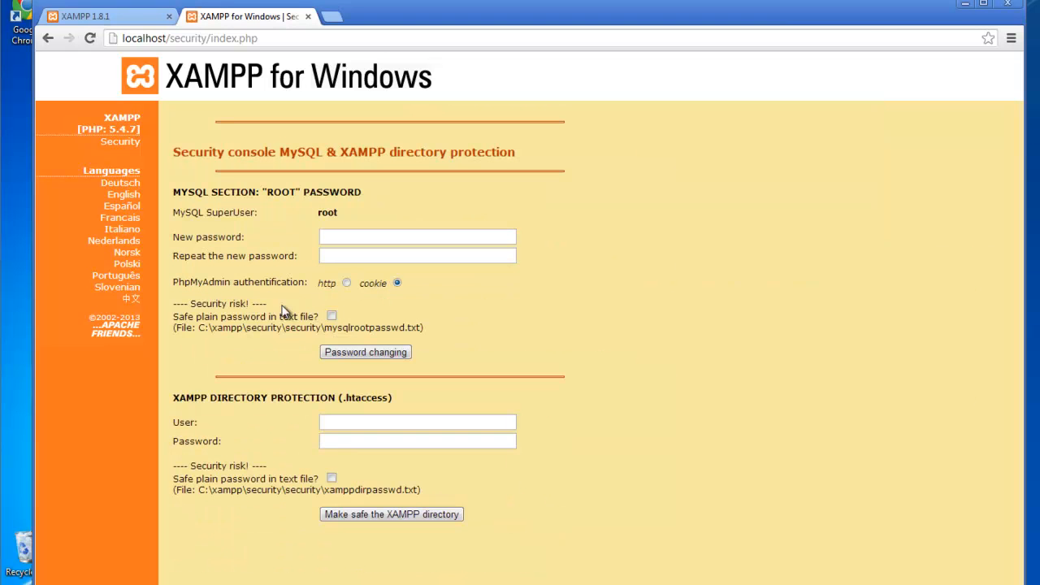
click(359, 239)
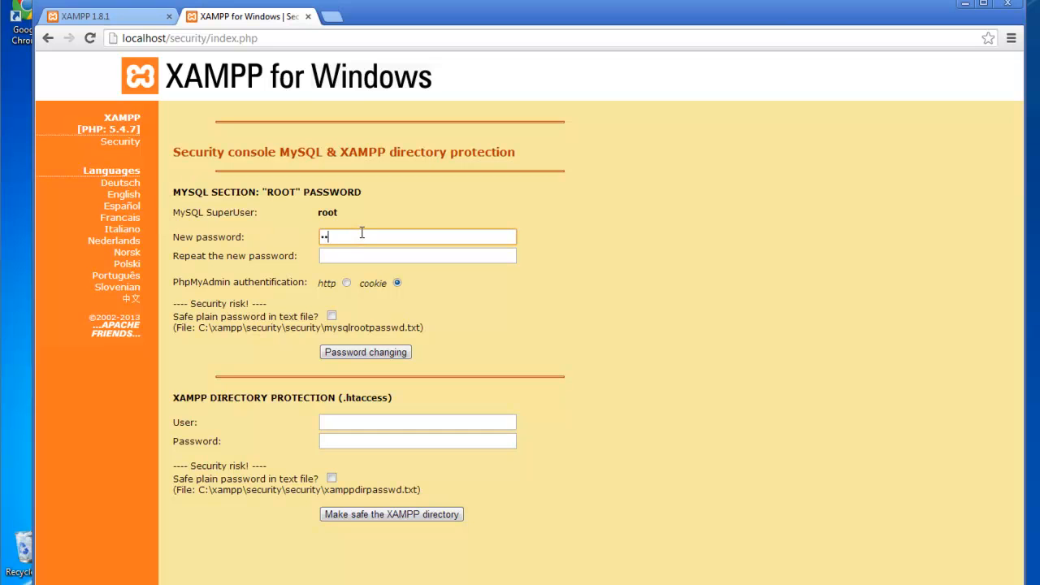
click(361, 253)
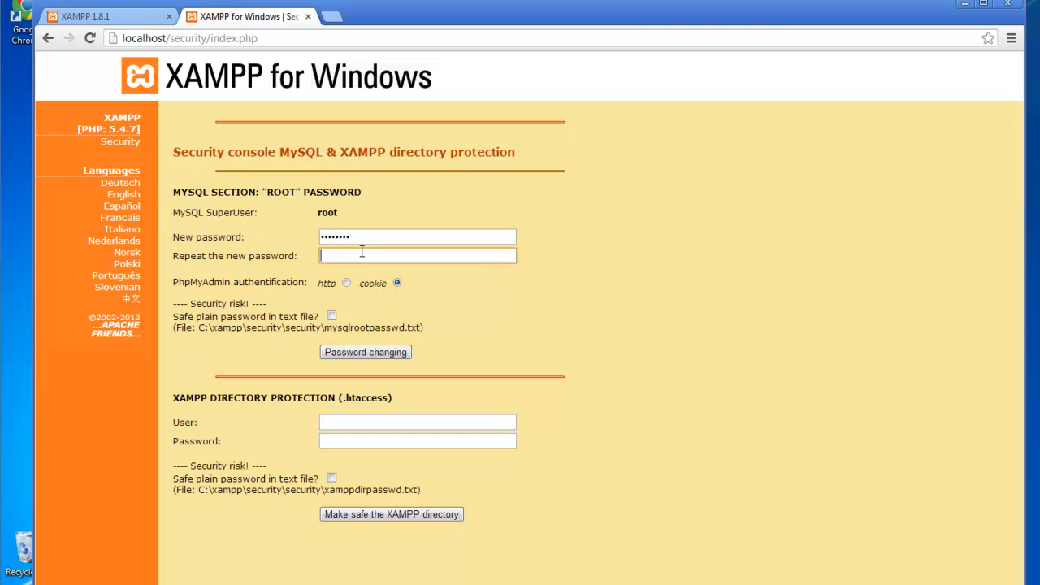
text(••••••••)
click(332, 352)
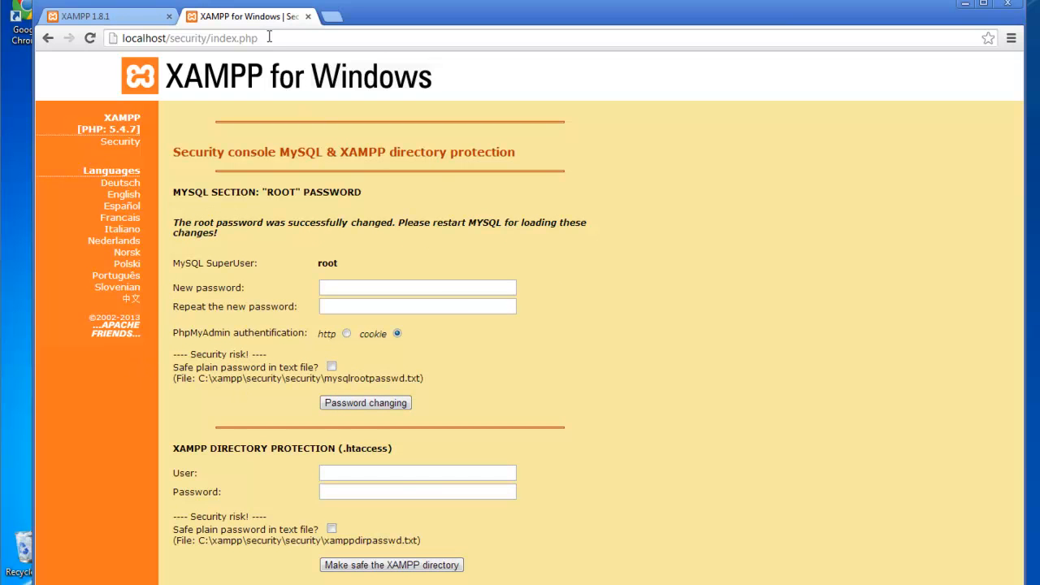
Go to localhost/phpmyadmin in place of the security page.
drag(280, 38, 184, 41)
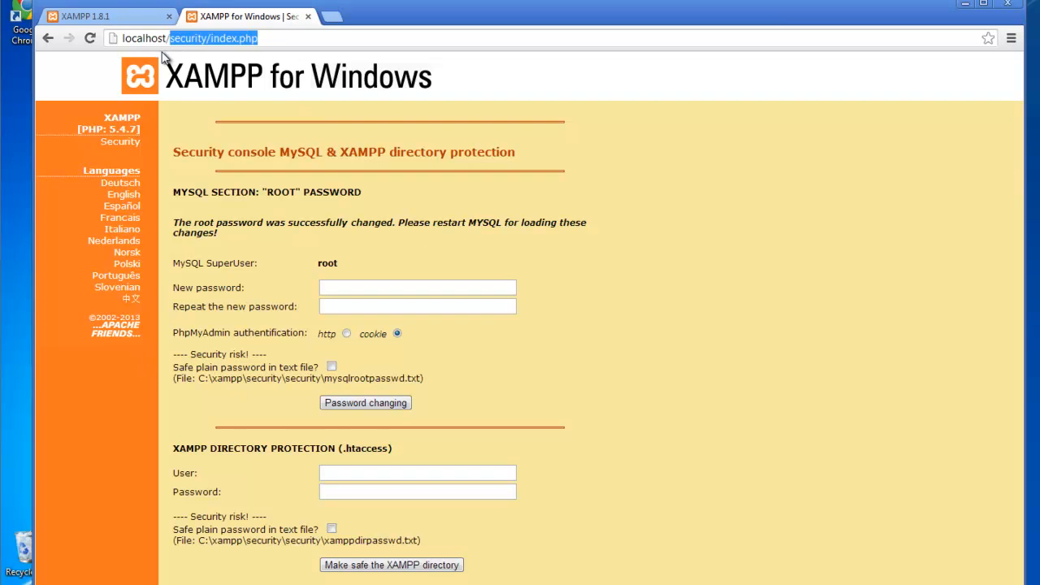
text(php)
key(Down)
key(Return)
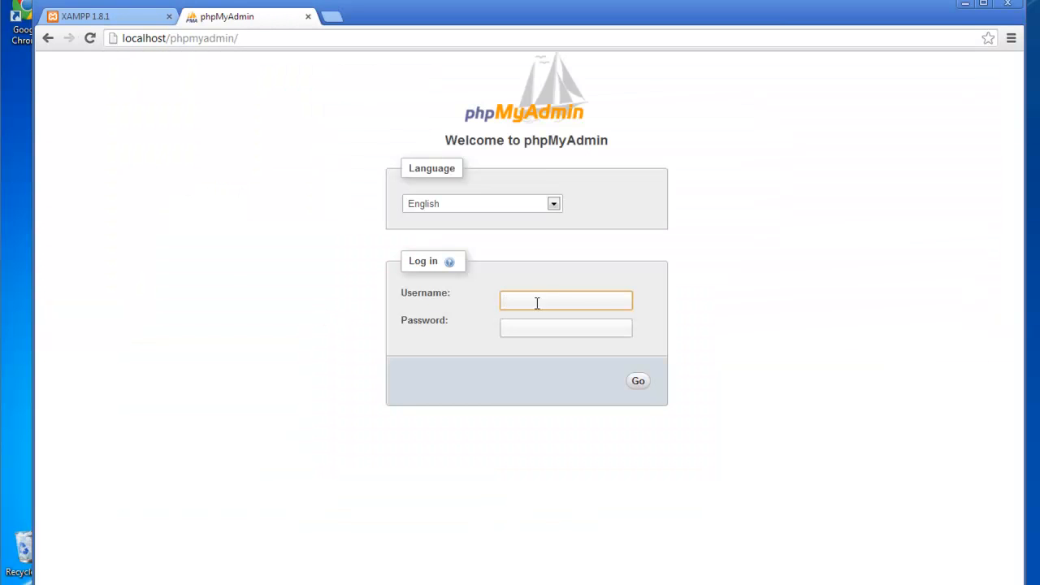
Log in to phpMyAdmin as root with the new MySQL password, and return to the XAMPP 1.8.1 page.
key(Tab)
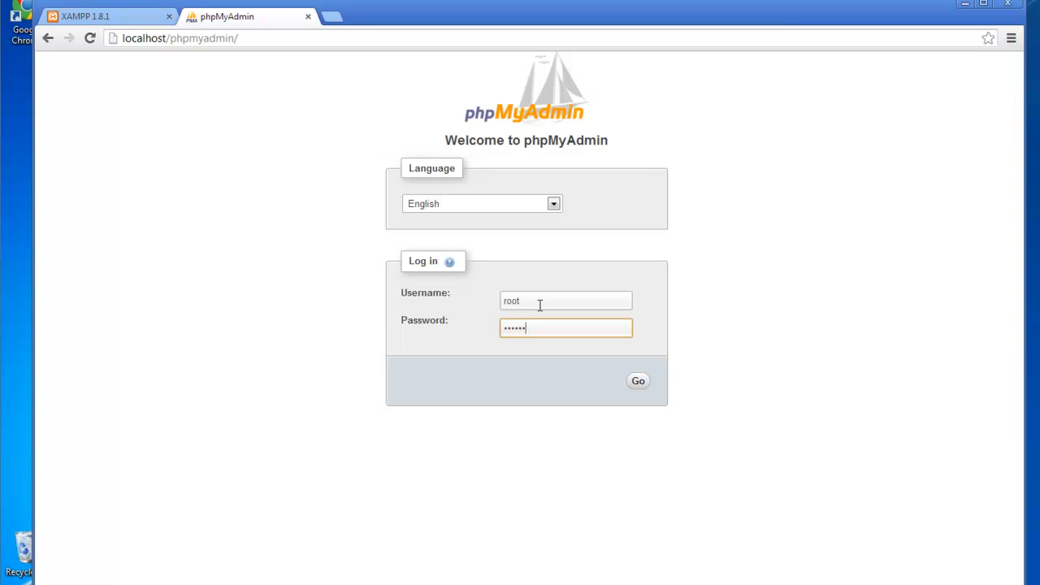
key(Return)
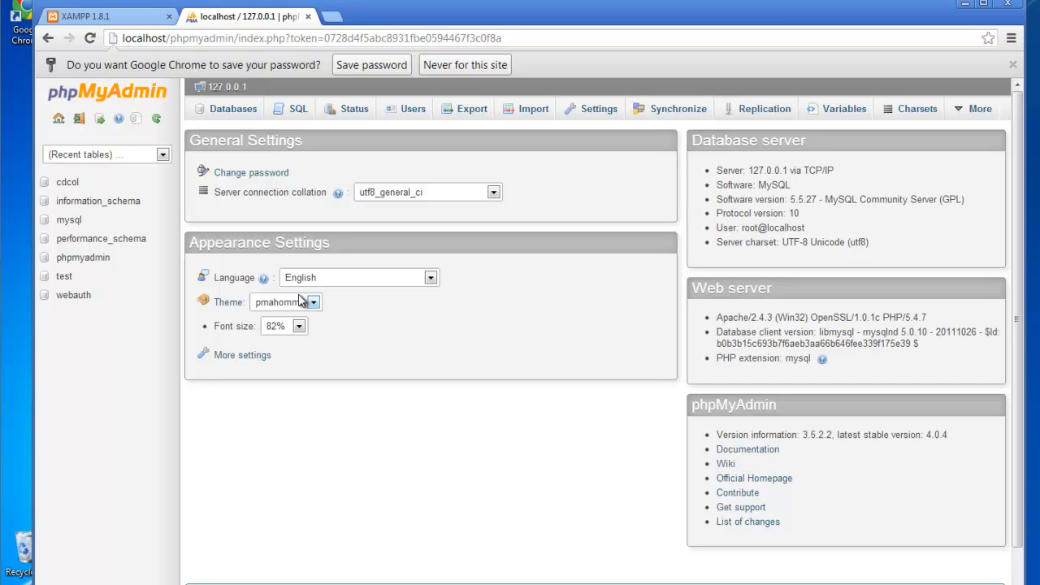
click(122, 15)
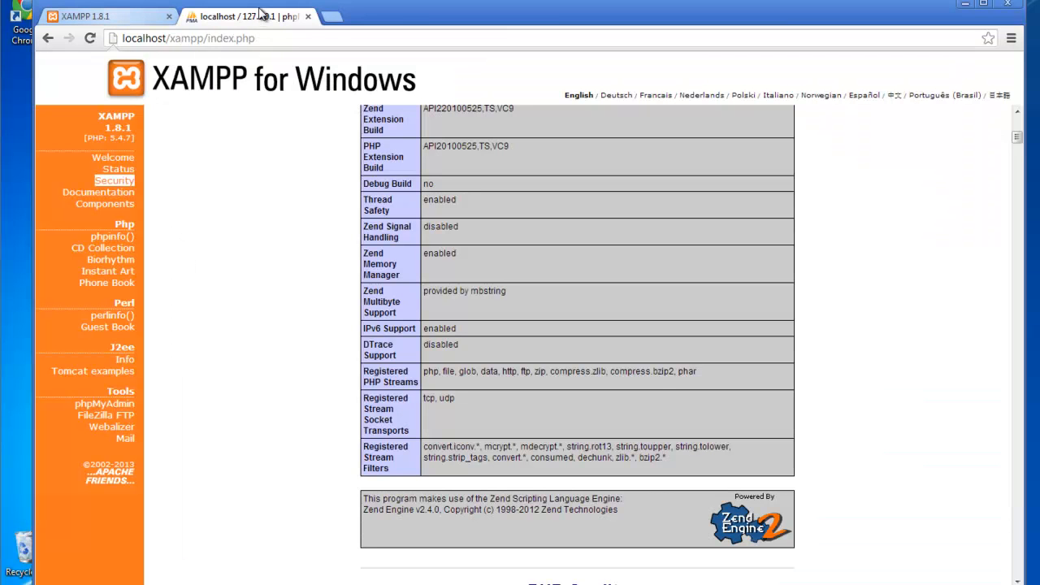